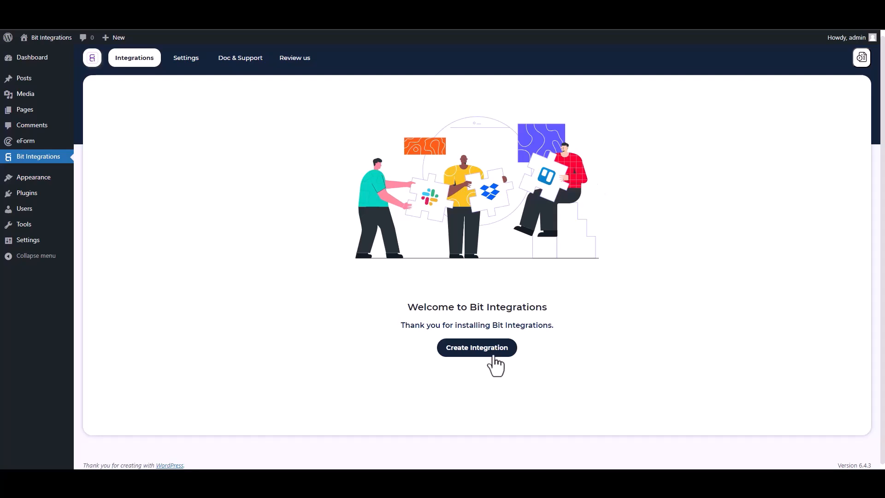
- Create a new integration with eForm as the trigger and the Bit Integrations form selected
{"action": "left_click", "coordinate": [472, 353]}
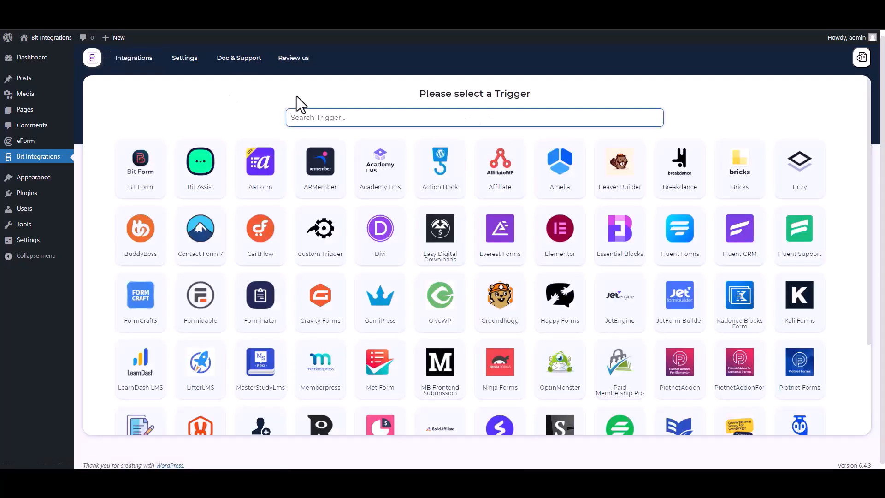
{"action": "type", "text": "ef"}
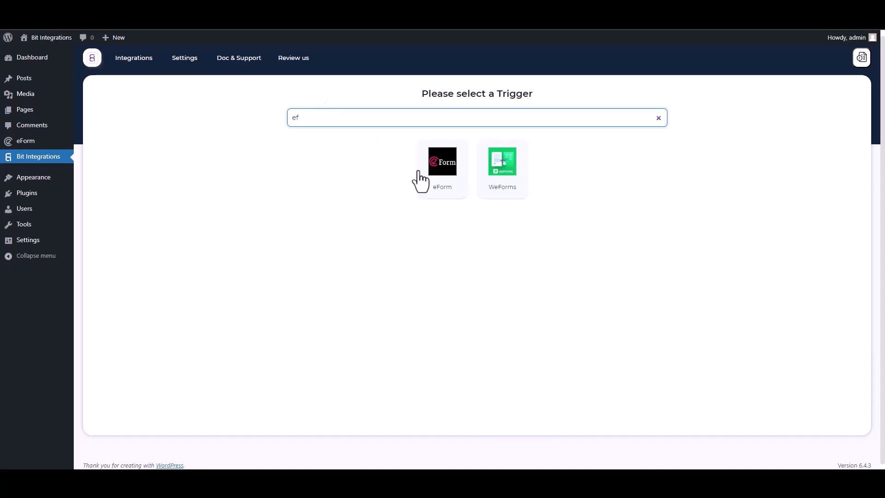
{"action": "left_click", "coordinate": [435, 177]}
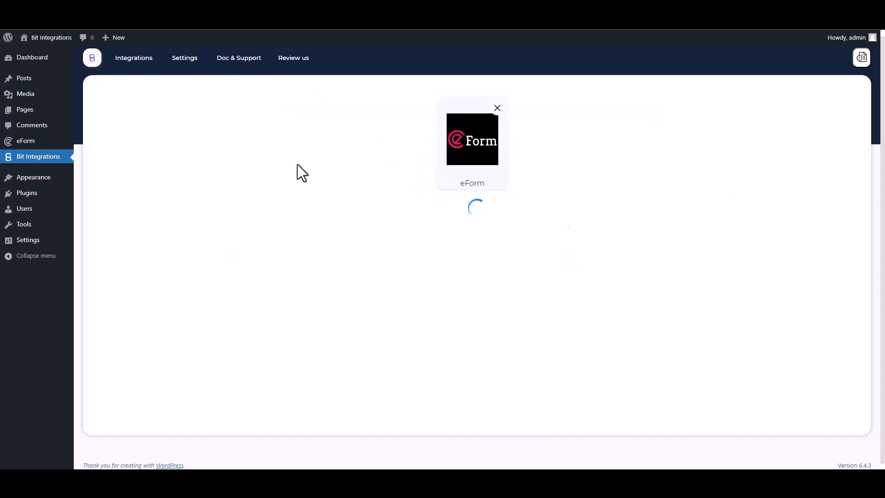
{"action": "left_click", "coordinate": [413, 232]}
{"action": "left_click", "coordinate": [413, 252]}
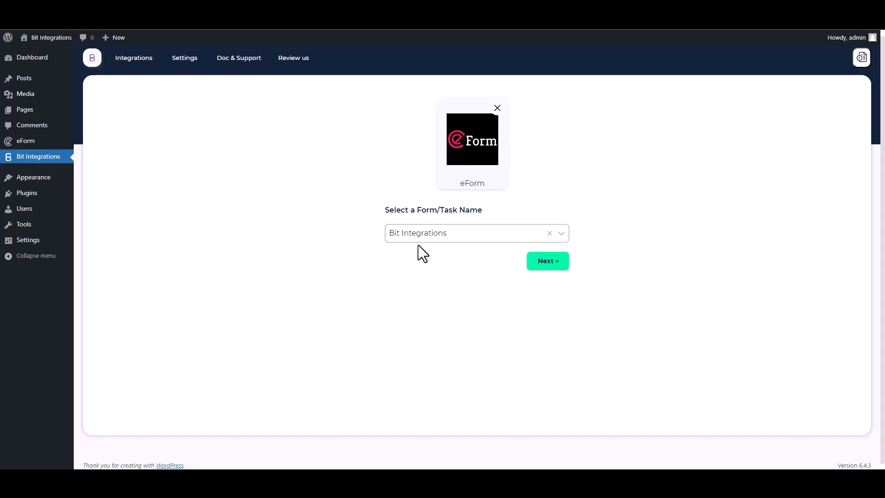
{"action": "left_click", "coordinate": [541, 263]}
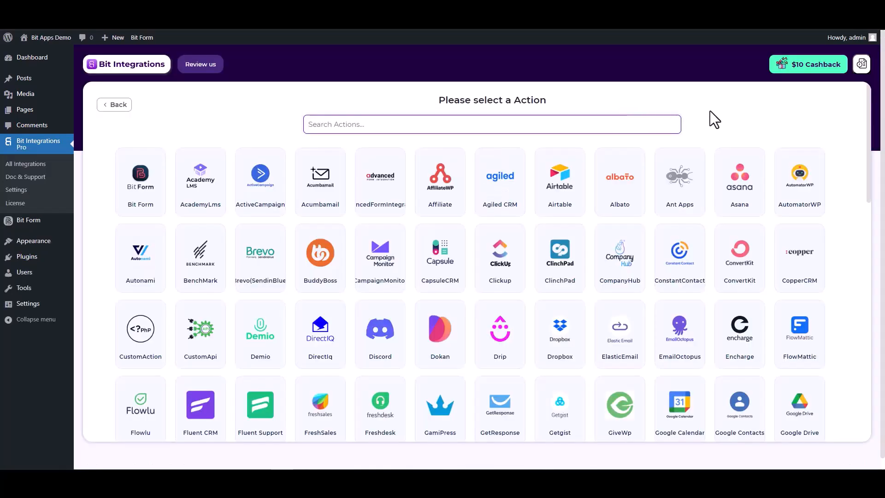
- Search 'high' and pick High Level as the integration's action
{"action": "type", "text": "hi"}
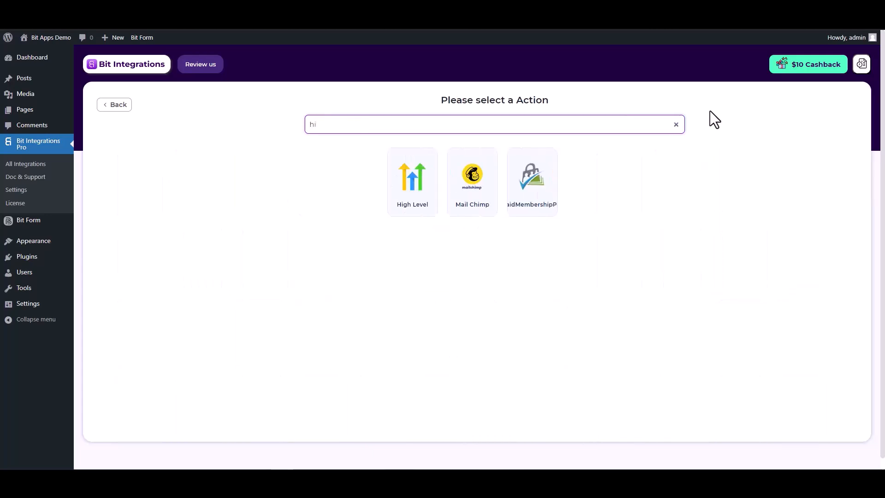
{"action": "type", "text": "gh"}
{"action": "left_click", "coordinate": [479, 210]}
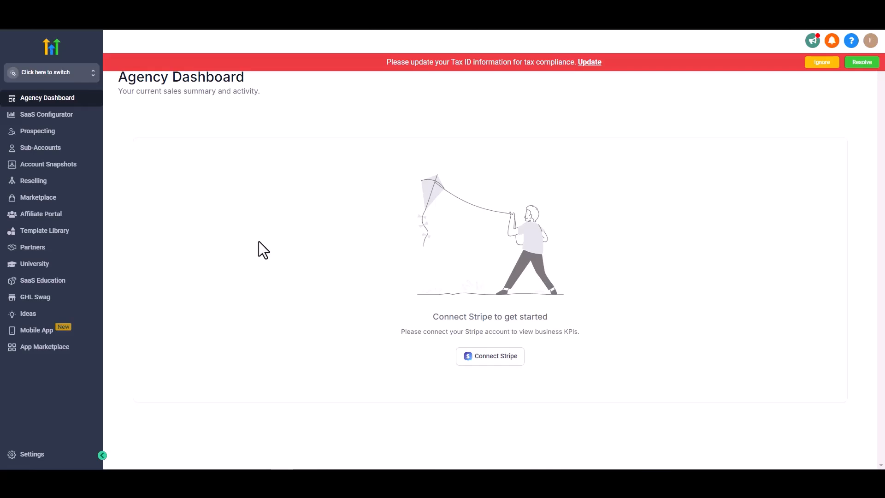
- In HighLevel agency settings, create a new API key named Bit Integrations
{"action": "left_click", "coordinate": [42, 454]}
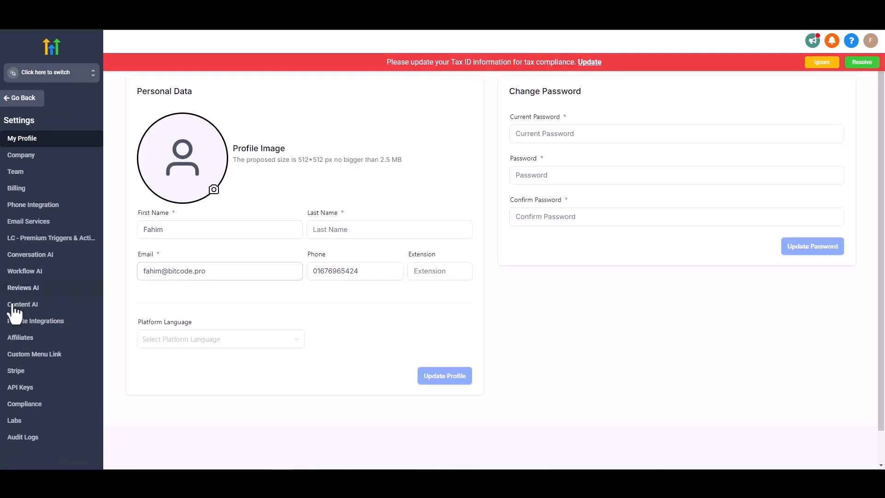
{"action": "left_click", "coordinate": [23, 391]}
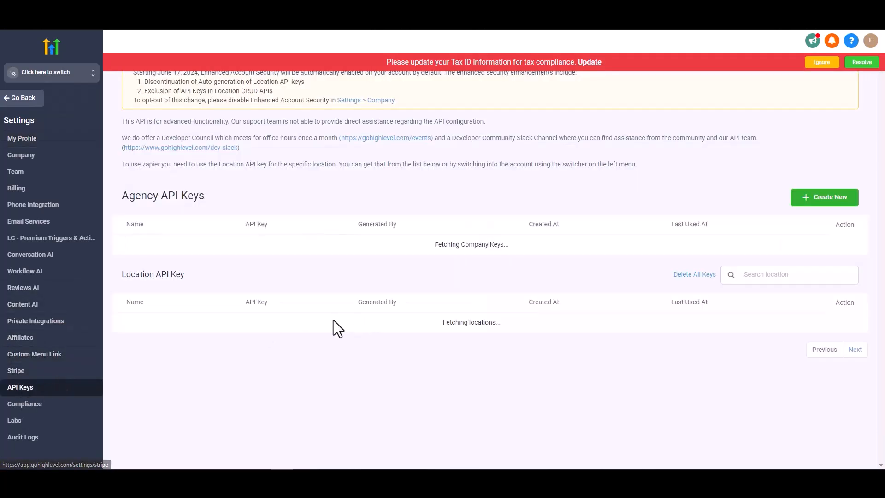
{"action": "left_click", "coordinate": [823, 203]}
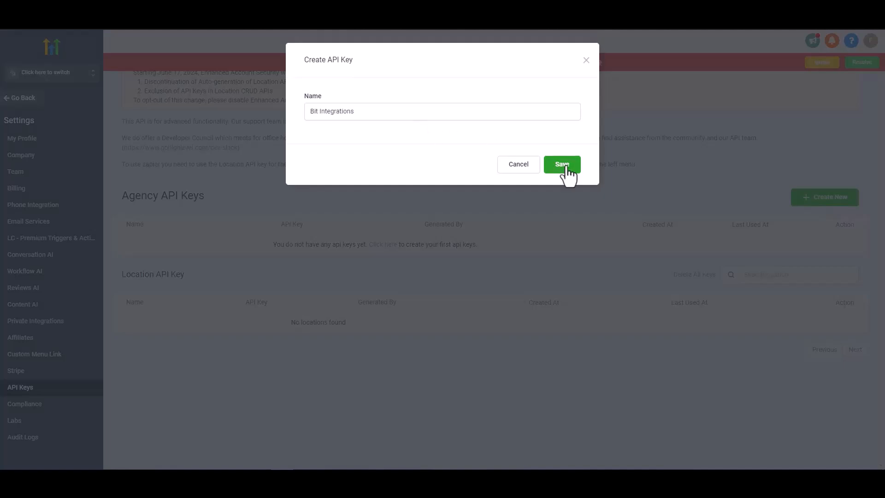
{"action": "left_click", "coordinate": [563, 165]}
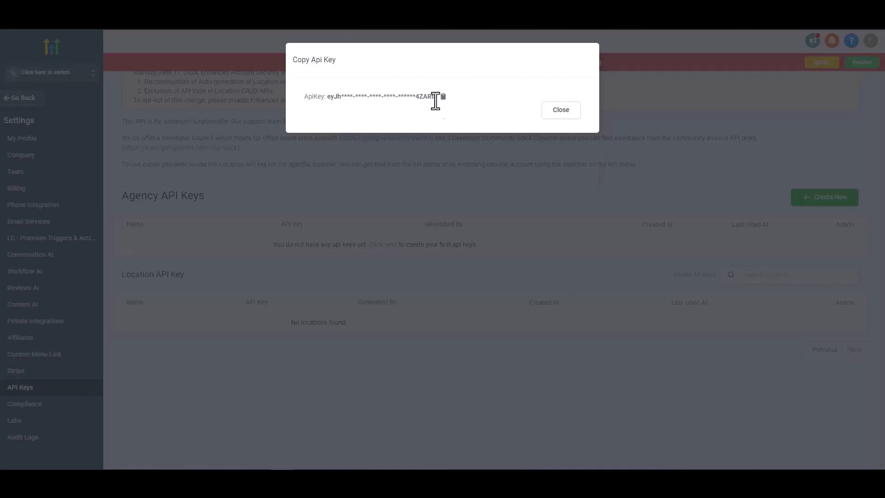
- Copy the new key and switch to the Bit Integrations sub-account
{"action": "left_click", "coordinate": [442, 96]}
{"action": "left_click", "coordinate": [561, 110]}
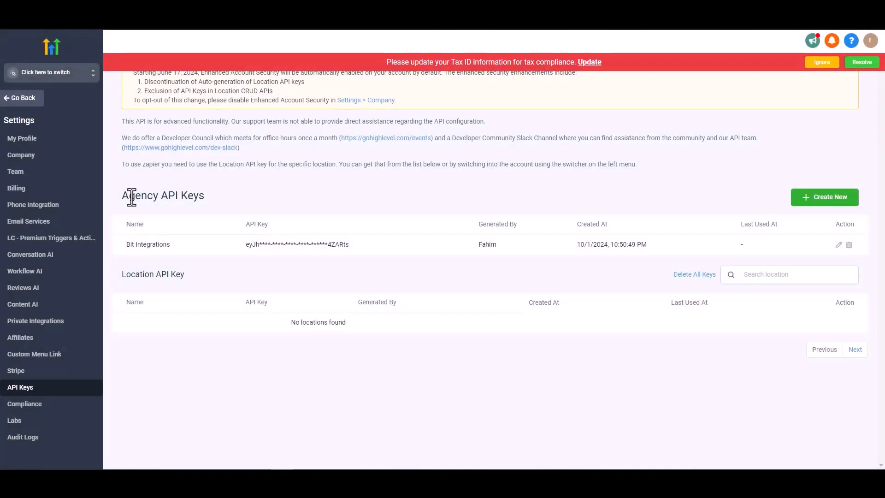
{"action": "left_click", "coordinate": [54, 85]}
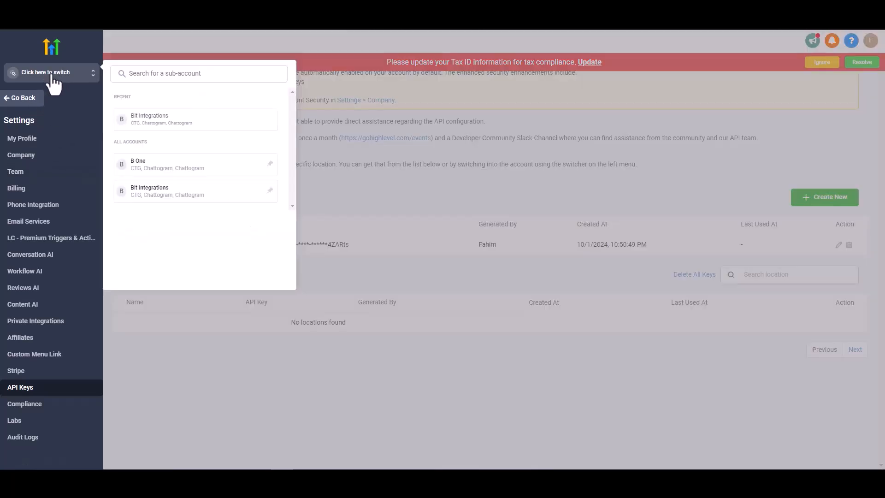
{"action": "left_click", "coordinate": [153, 201]}
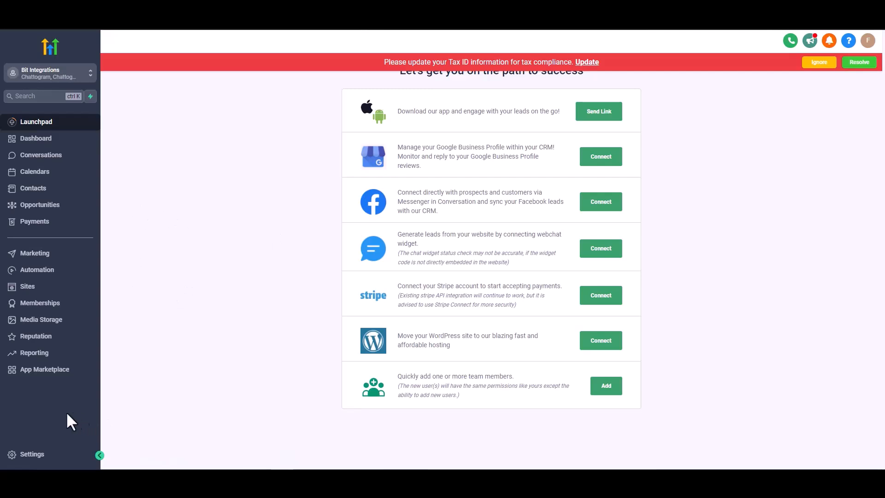
- Generate an API key in the sub-account's Business Profile settings and copy it
{"action": "left_click", "coordinate": [32, 455]}
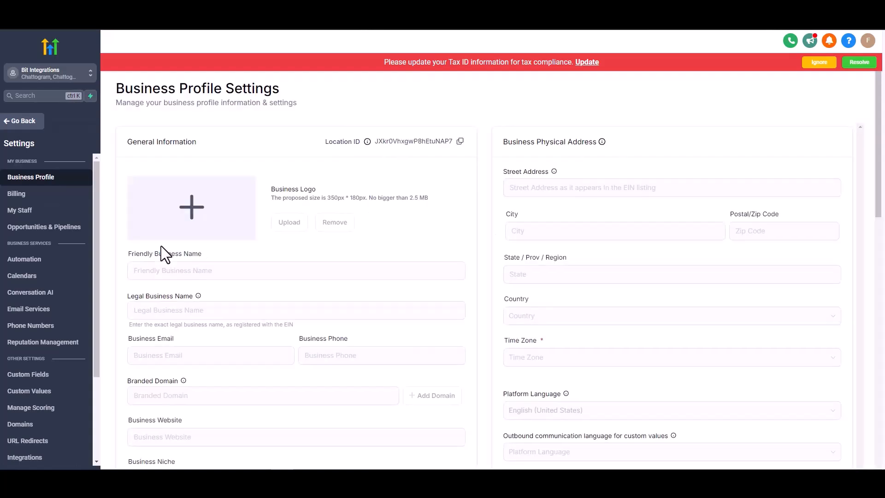
{"action": "scroll", "coordinate": [150, 247], "scroll_direction": "down", "scroll_amount": 2}
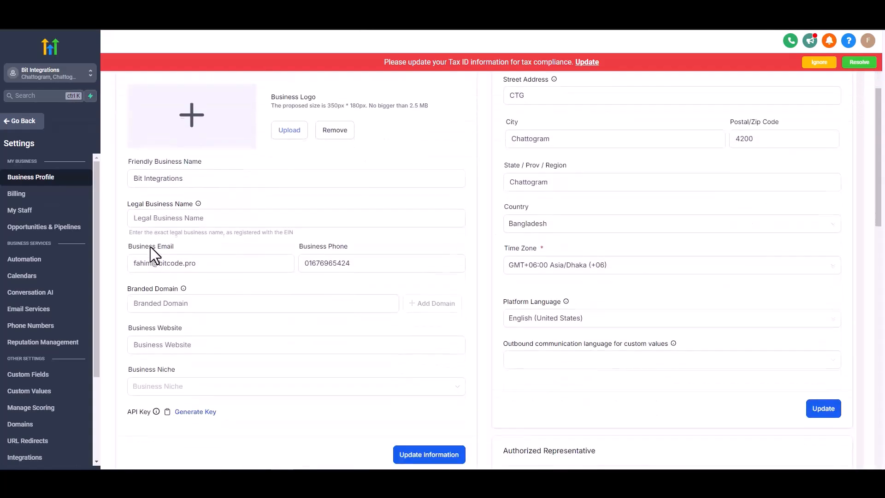
{"action": "scroll", "coordinate": [150, 246], "scroll_direction": "down", "scroll_amount": 2}
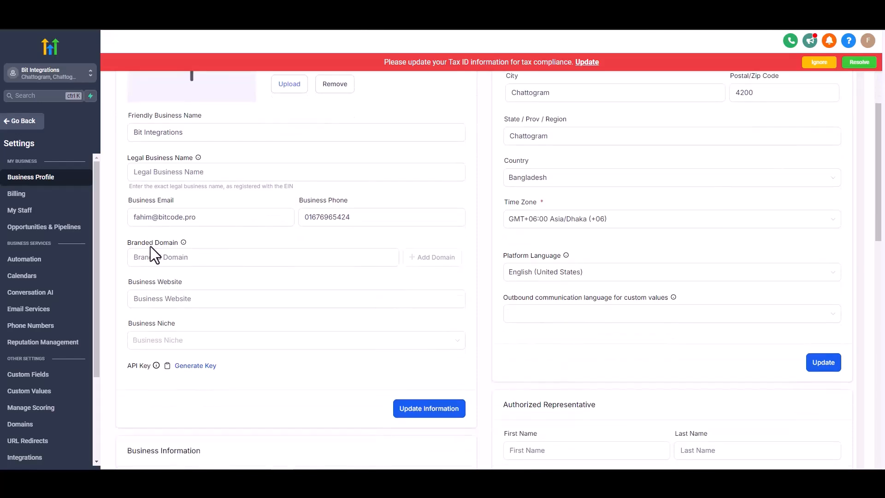
{"action": "left_click", "coordinate": [182, 321]}
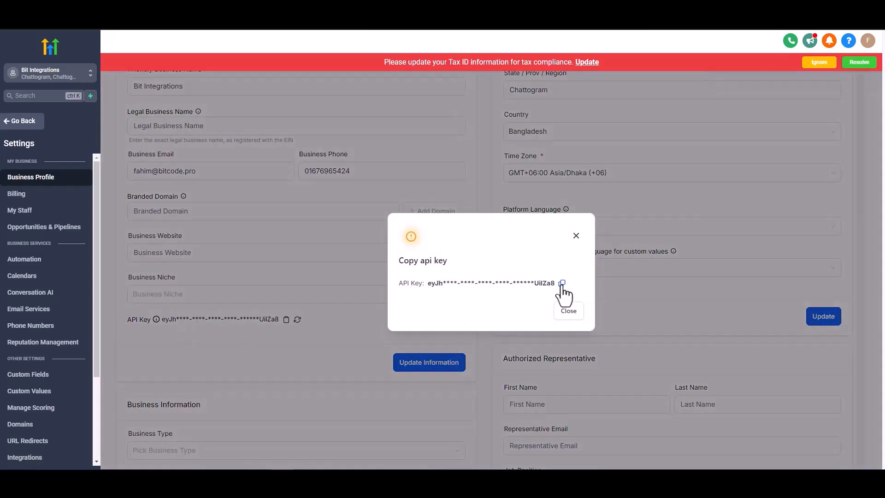
{"action": "left_click", "coordinate": [562, 284]}
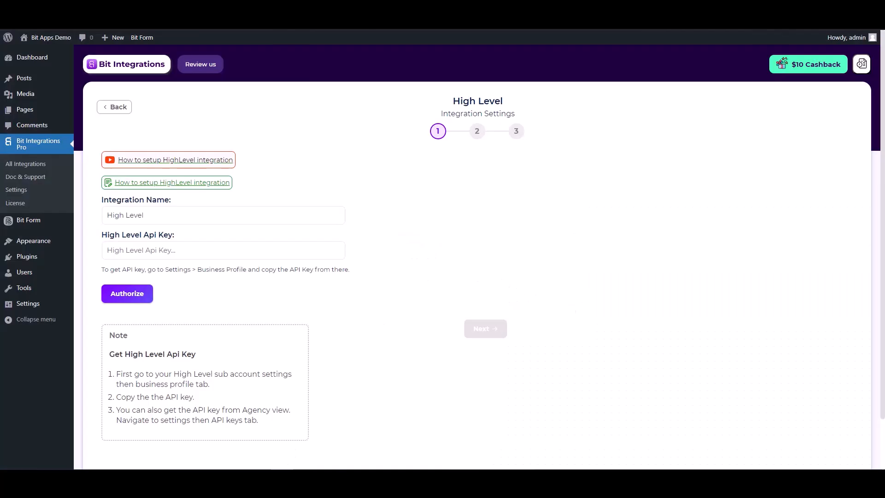
- Paste the copied key into the High Level Api Key field and authorize the connection
{"action": "left_click", "coordinate": [292, 250]}
{"action": "key", "text": "ctrl+v"}
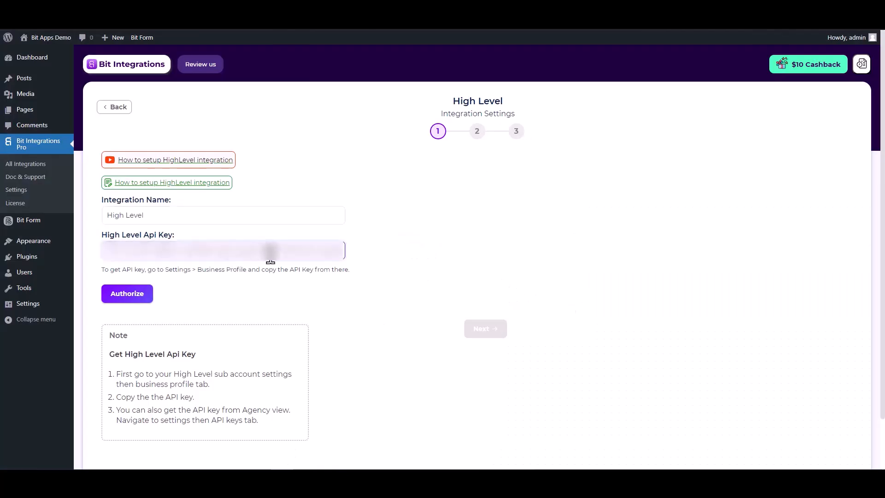
{"action": "left_click", "coordinate": [121, 298]}
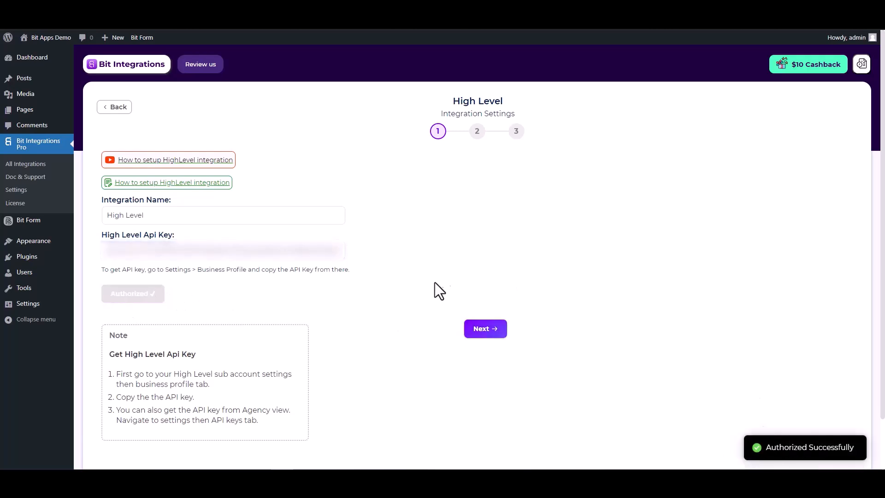
- Choose the Create Contact task and map the form's Email to HighLevel Email
{"action": "left_click", "coordinate": [485, 330]}
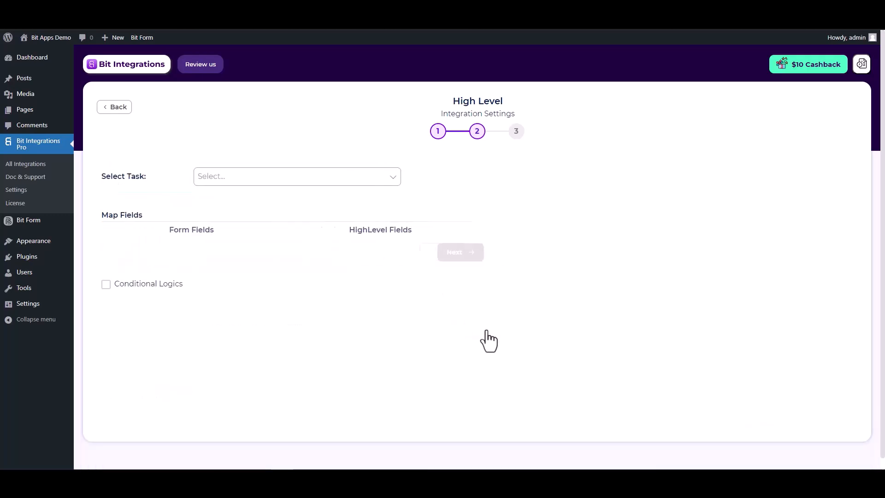
{"action": "left_click", "coordinate": [330, 179]}
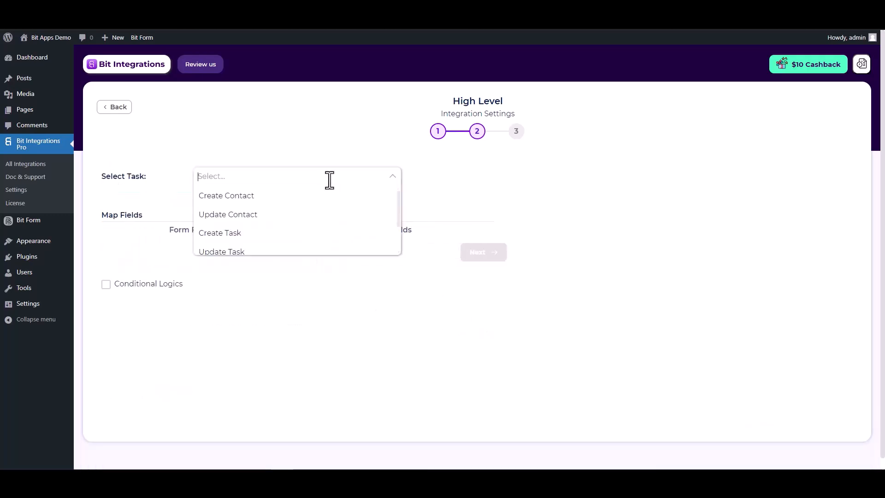
{"action": "left_click", "coordinate": [241, 198]}
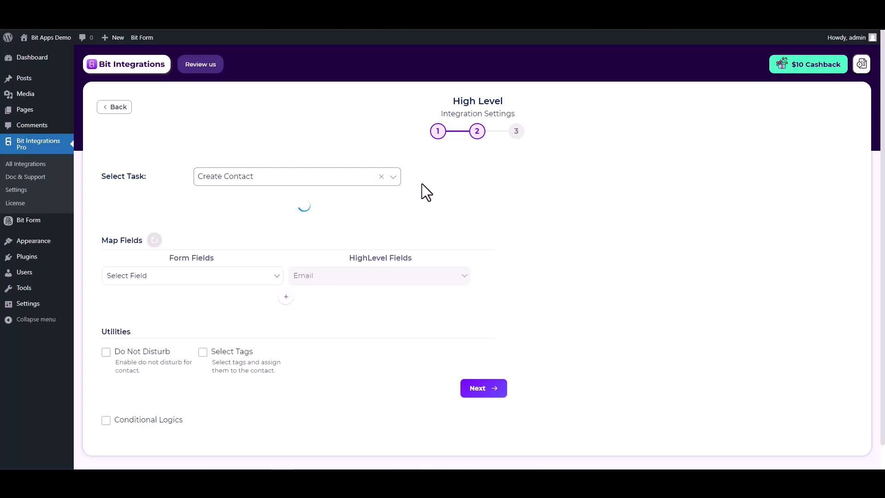
{"action": "left_click", "coordinate": [266, 267]}
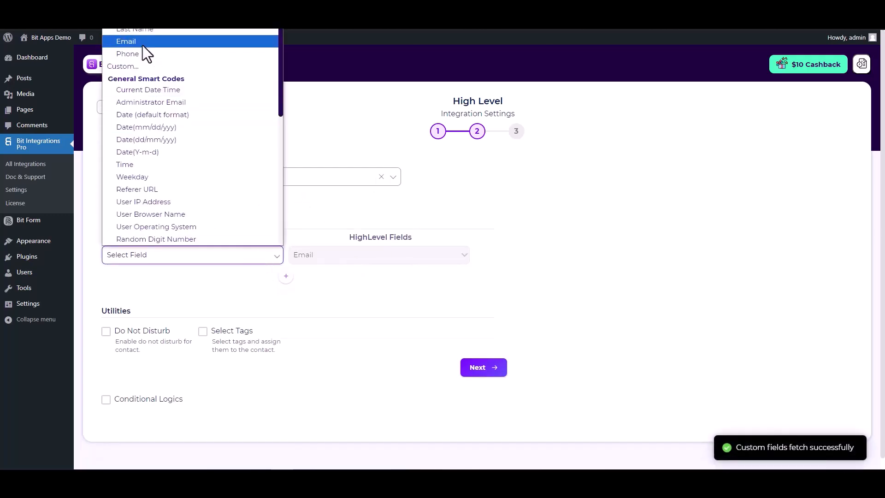
{"action": "left_click", "coordinate": [142, 43]}
- Add mapping rows linking the form's First Name and Last Name to HighLevel's matching fields
{"action": "left_click", "coordinate": [286, 276]}
{"action": "left_click", "coordinate": [314, 278]}
{"action": "left_click", "coordinate": [313, 304]}
{"action": "left_click", "coordinate": [240, 285]}
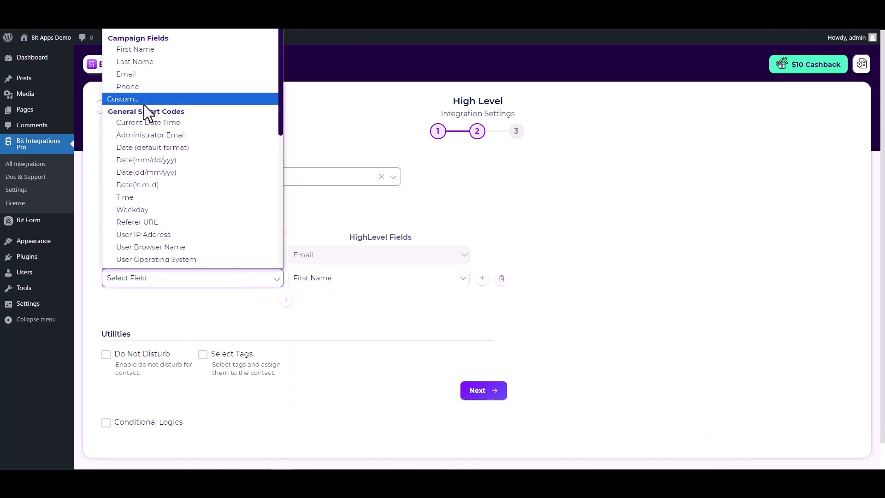
{"action": "left_click", "coordinate": [154, 49]}
{"action": "left_click", "coordinate": [285, 299]}
{"action": "left_click", "coordinate": [322, 302]}
{"action": "left_click", "coordinate": [313, 162]}
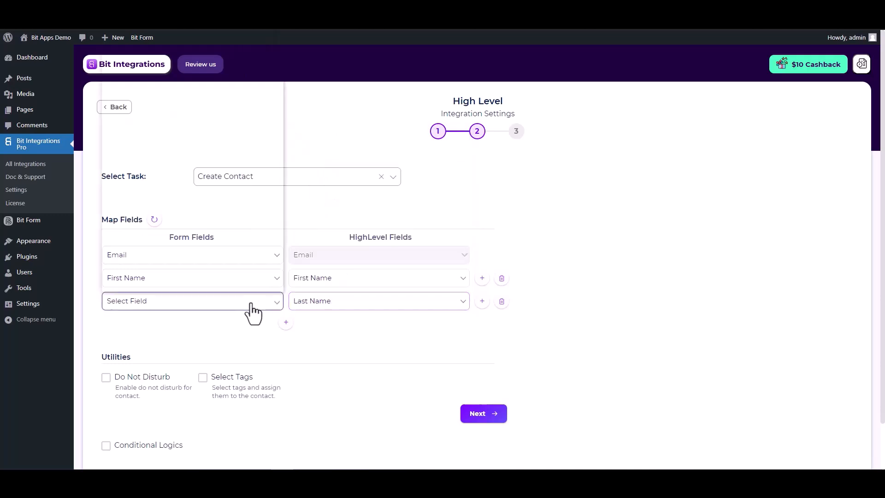
{"action": "left_click", "coordinate": [132, 73]}
- Add a fourth row mapping the form's Phone to HighLevel Phone
{"action": "left_click", "coordinate": [285, 321]}
{"action": "left_click", "coordinate": [310, 324]}
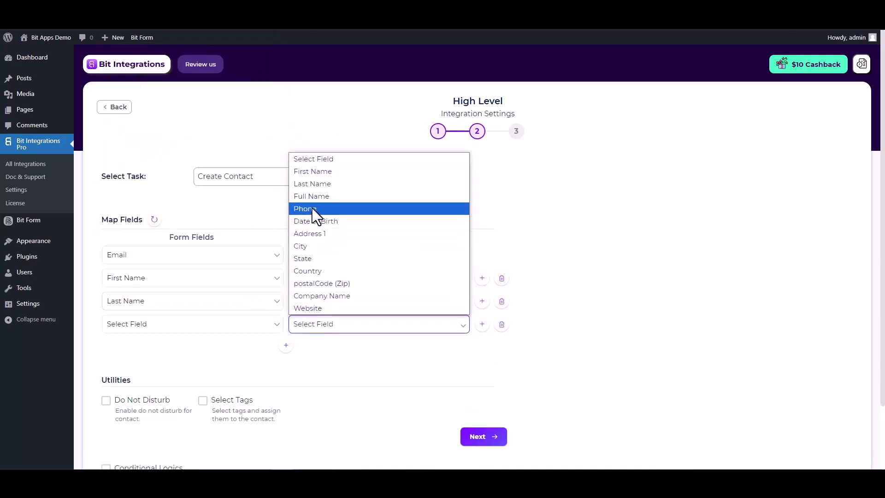
{"action": "left_click", "coordinate": [312, 212]}
{"action": "left_click", "coordinate": [245, 327]}
{"action": "left_click", "coordinate": [136, 133]}
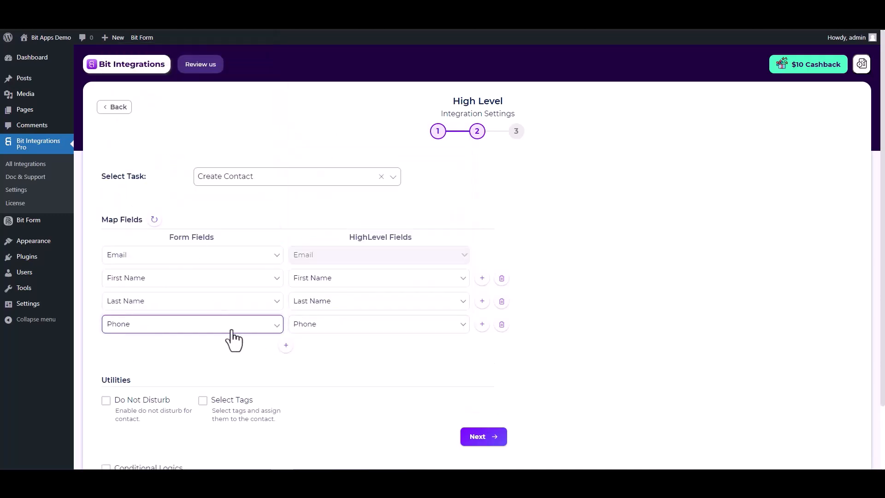
- Leave conditional logic off, then finish and save the integration
{"action": "scroll", "coordinate": [233, 338], "scroll_direction": "down", "scroll_amount": 2}
{"action": "left_click_drag", "start_coordinate": [106, 306], "coordinate": [182, 307]}
{"action": "left_click", "coordinate": [183, 305]}
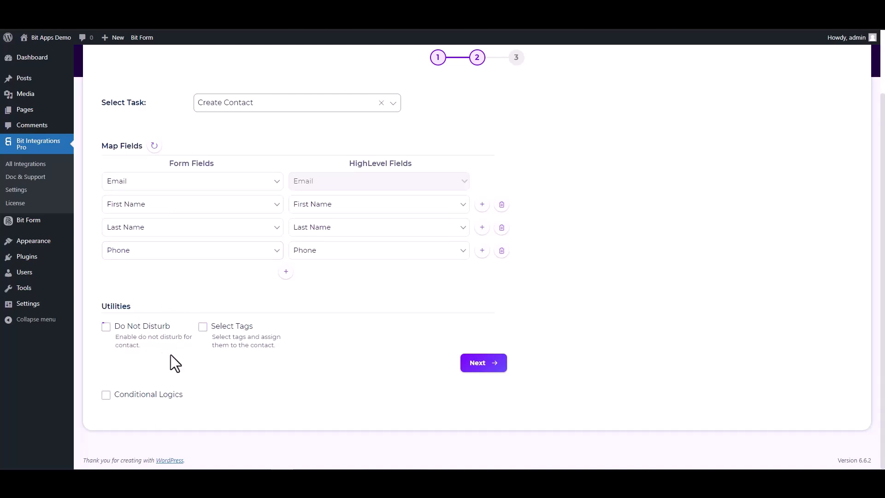
{"action": "left_click", "coordinate": [106, 395]}
{"action": "scroll", "coordinate": [180, 355], "scroll_direction": "down", "scroll_amount": 2}
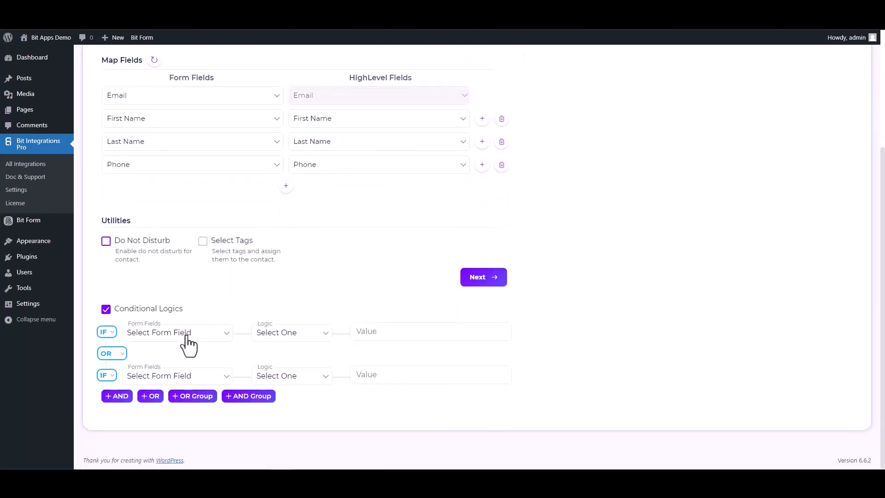
{"action": "left_click", "coordinate": [106, 309]}
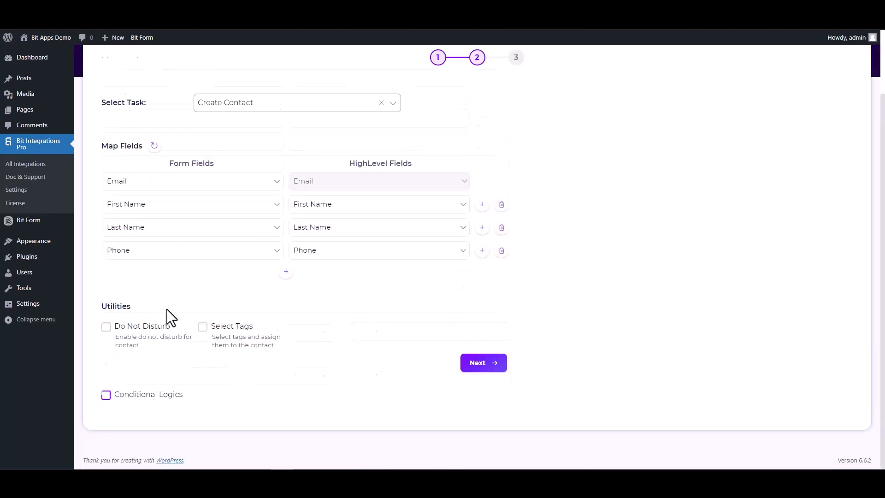
{"action": "left_click", "coordinate": [470, 364]}
{"action": "left_click", "coordinate": [477, 192]}
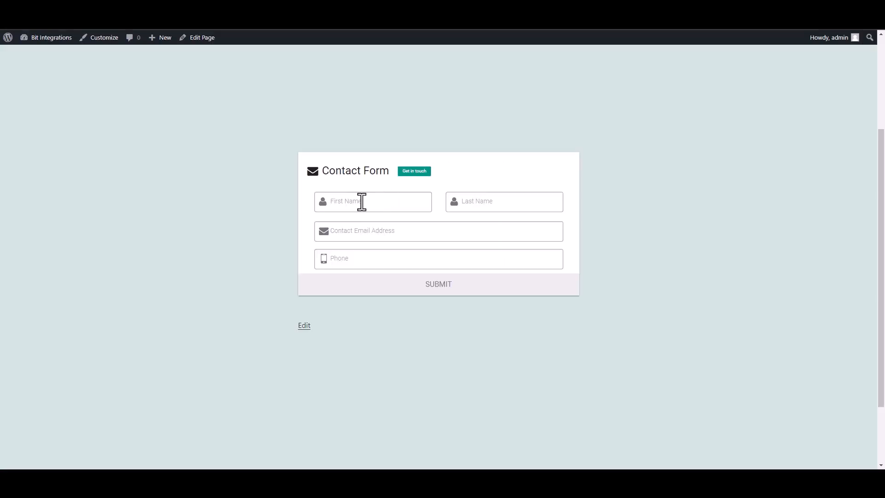
- Enter first name 'Bit' and last name 'Integrations' on the contact form
{"action": "left_click", "coordinate": [363, 200]}
{"action": "type", "text": "Bit"}
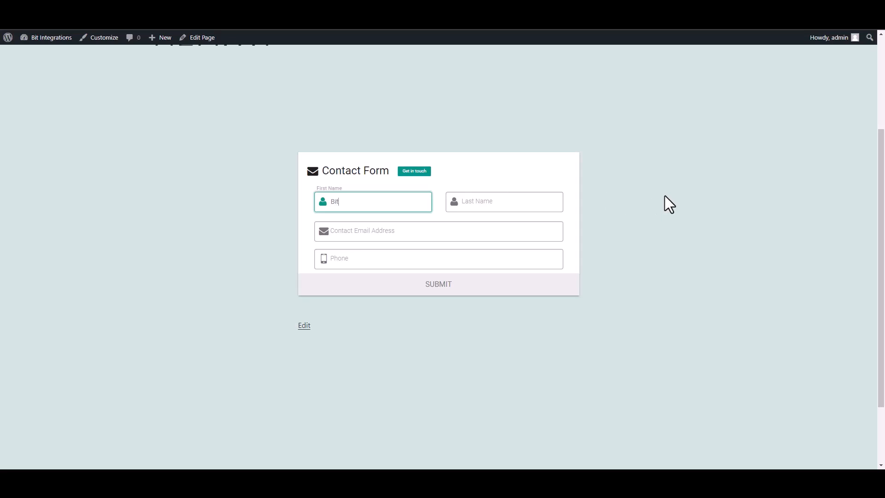
{"action": "left_click", "coordinate": [535, 199]}
{"action": "type", "text": "Integray"}
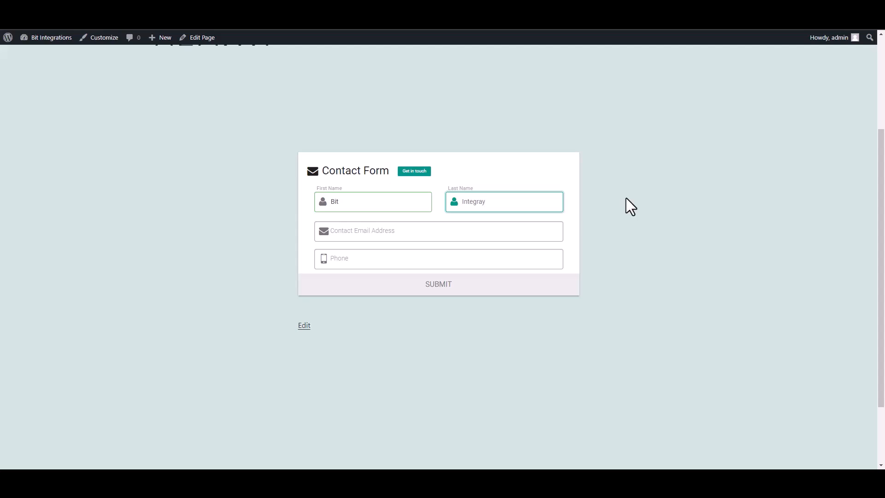
{"action": "key", "text": "BackSpace"}
{"action": "type", "text": "tions"}
- Fill in a test e-mail address and phone number, then submit the form
{"action": "key", "text": "Tab"}
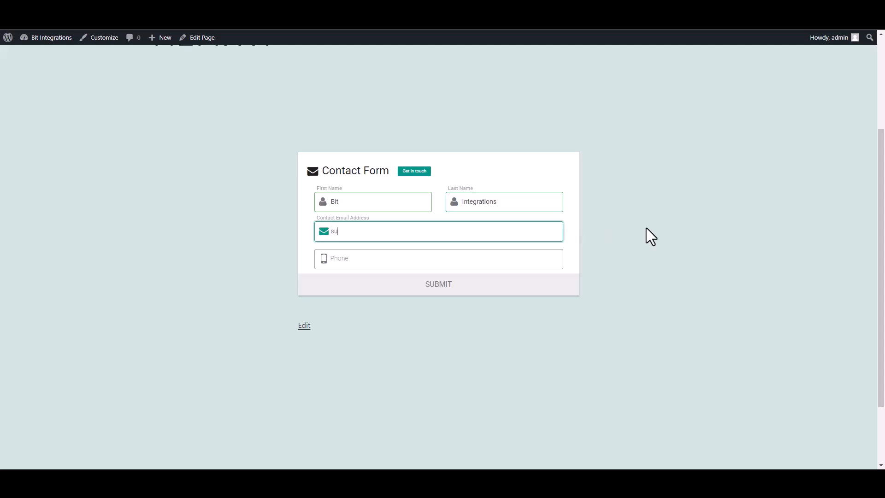
{"action": "left_click", "coordinate": [551, 262]}
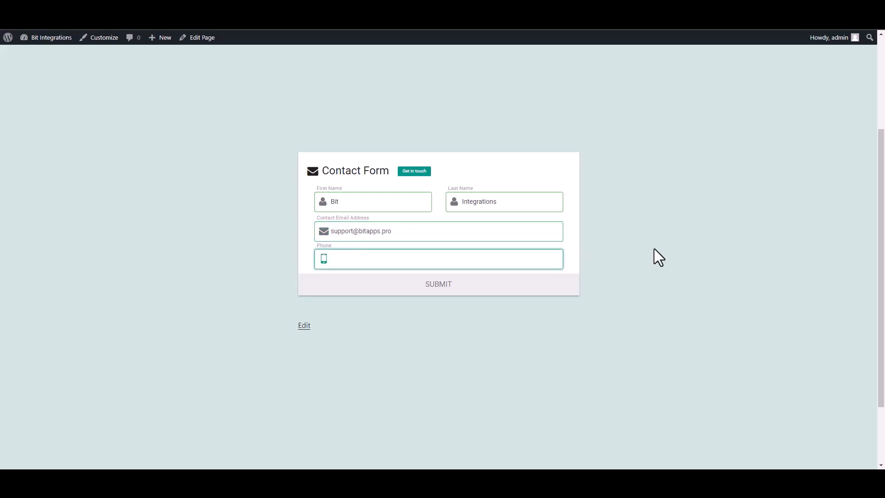
{"action": "type", "text": "444555666"}
{"action": "left_click", "coordinate": [466, 283]}
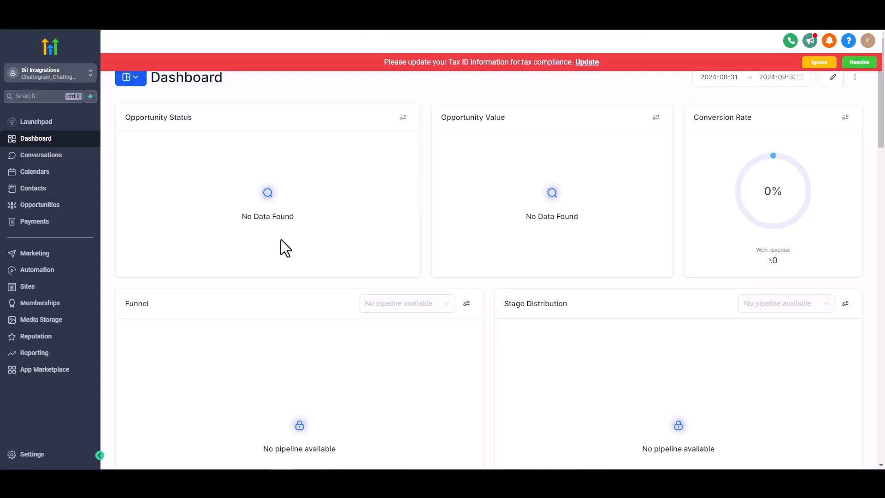
- Open HighLevel Contacts and view the new Bit Integrations contact's record
{"action": "left_click", "coordinate": [38, 188]}
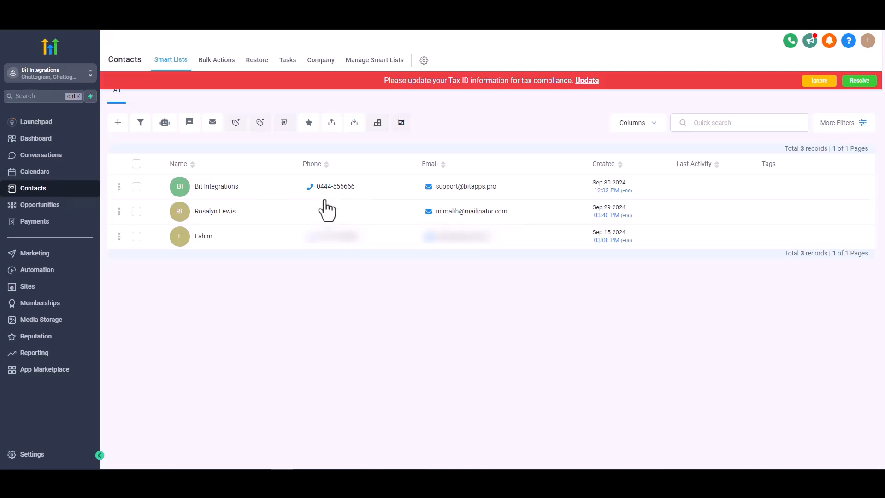
{"action": "left_click", "coordinate": [266, 174]}
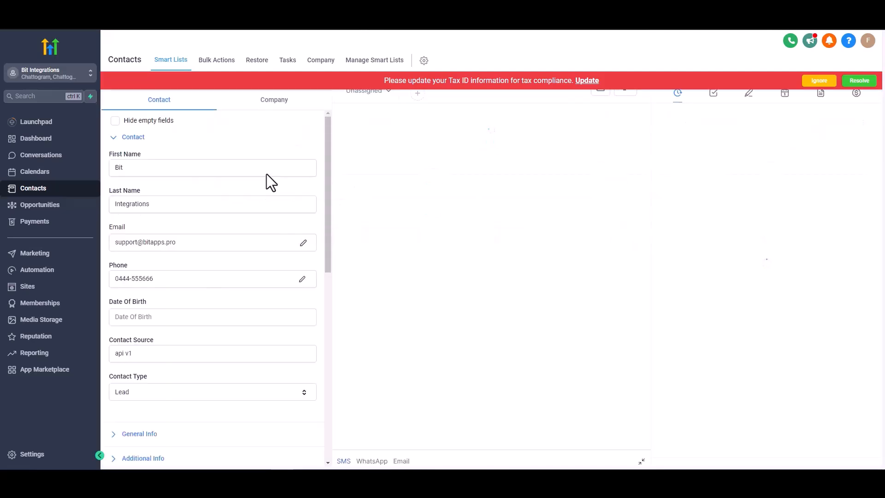